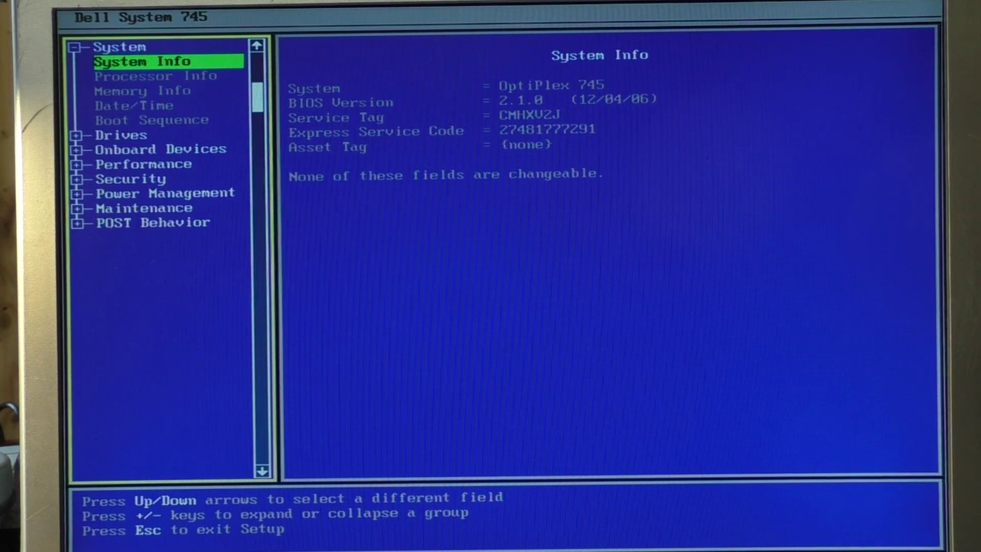
- Bring up the LPT Port Mode setting under Onboard Devices, currently set to EPP
key(Down)
key(Down)
key(Down)
key(Down)
key(Down)
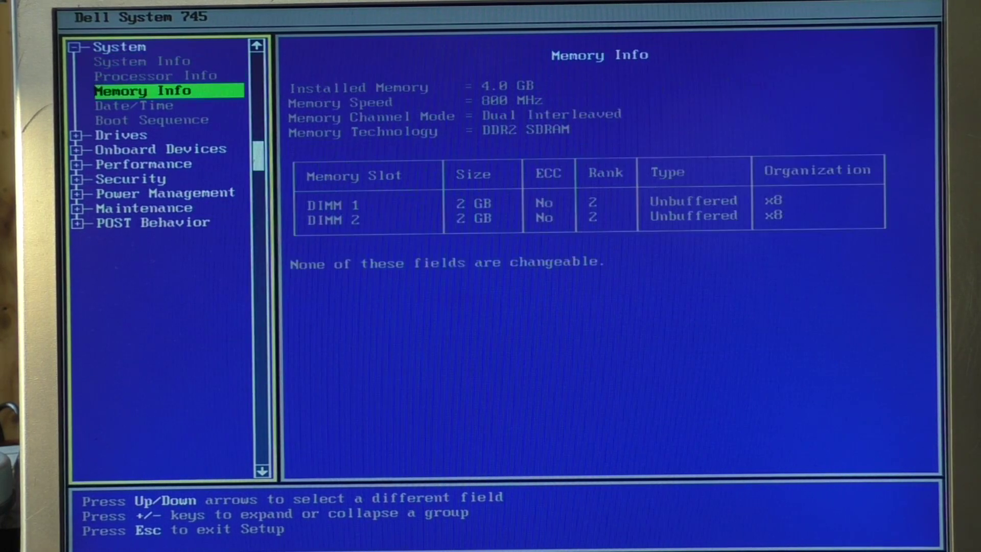
key(Down)
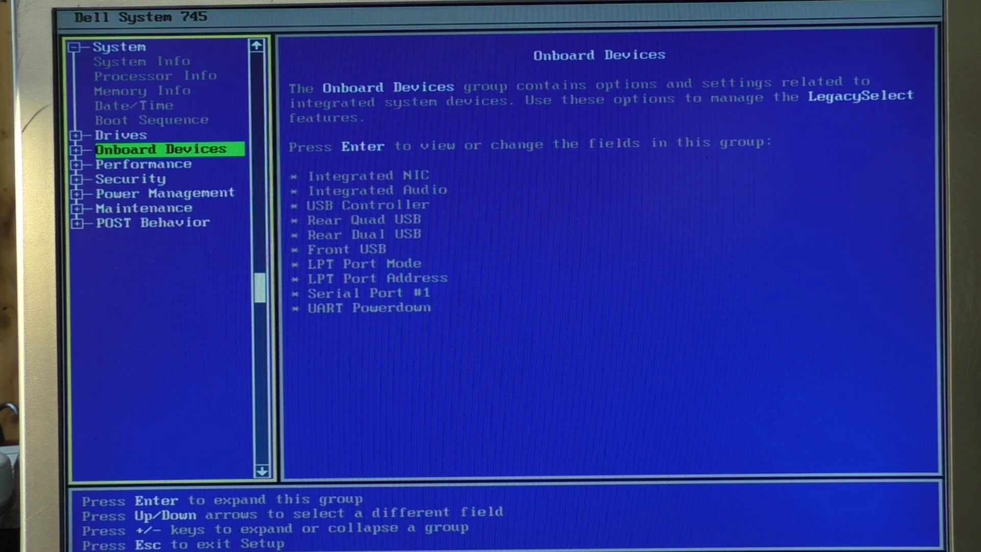
key(Return)
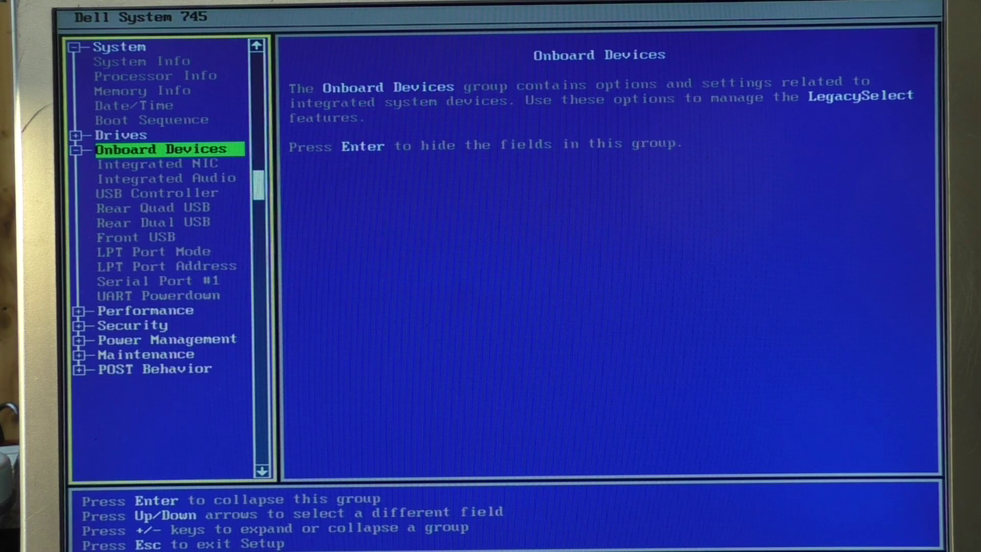
key(Down)
key(Down)
key(Down)
key(Down)
key(Down)
key(Down)
key(Down)
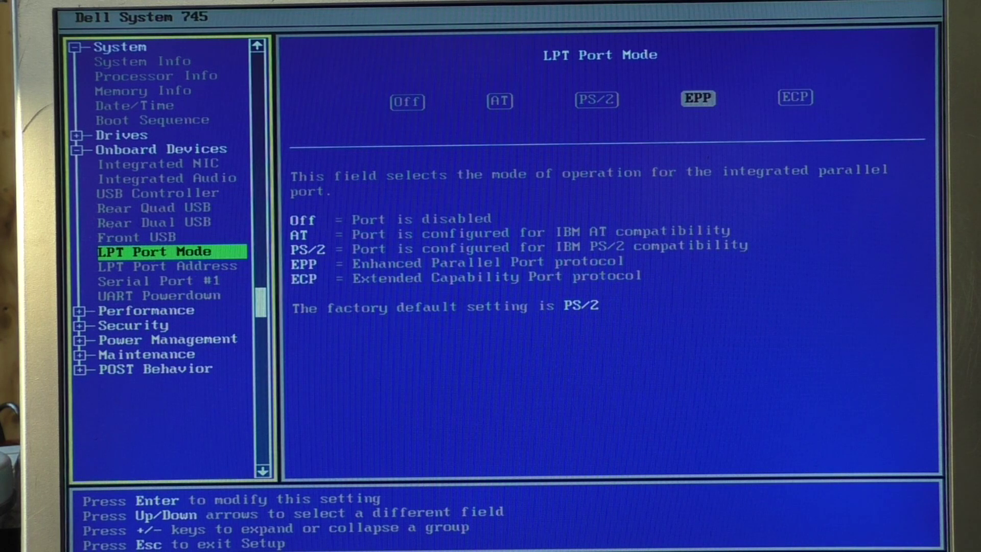
- Move to the LPT Port Address setting to review its 378h/278h options
key(Down)
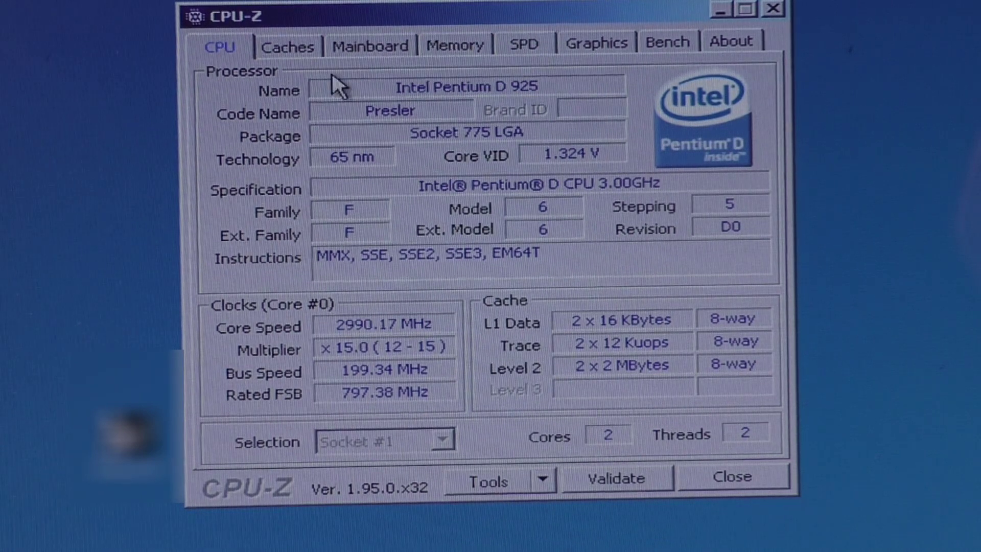
- Check the Dell 0KG317 mainboard details and the 4 GBytes DDR2 memory summary
click(352, 47)
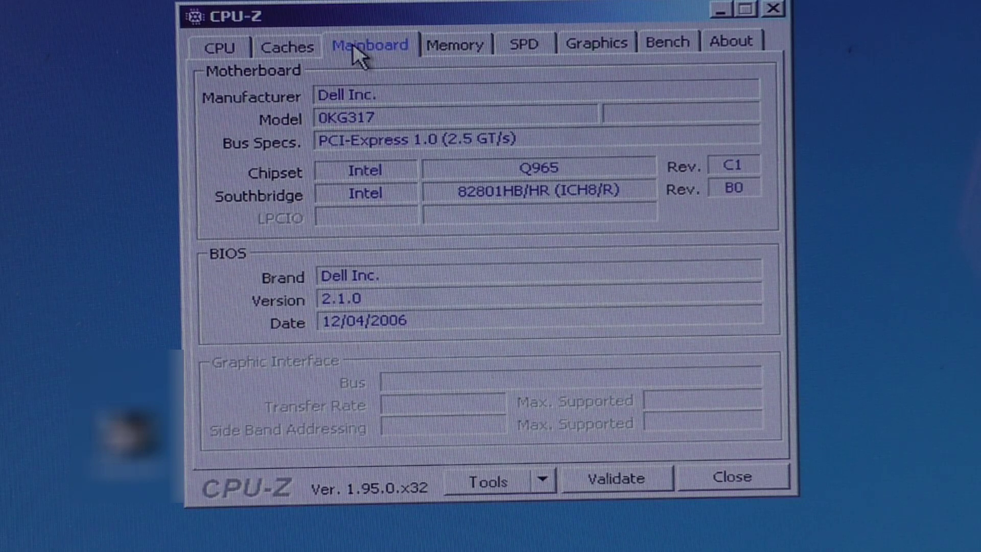
click(459, 47)
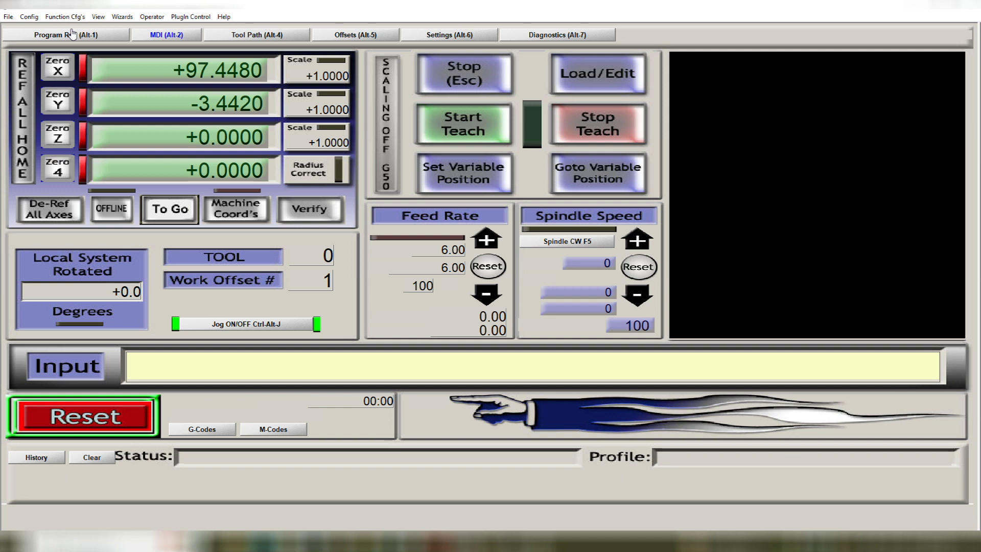
- Keep MM's as Mach3's native units after acknowledging the units warning
click(30, 18)
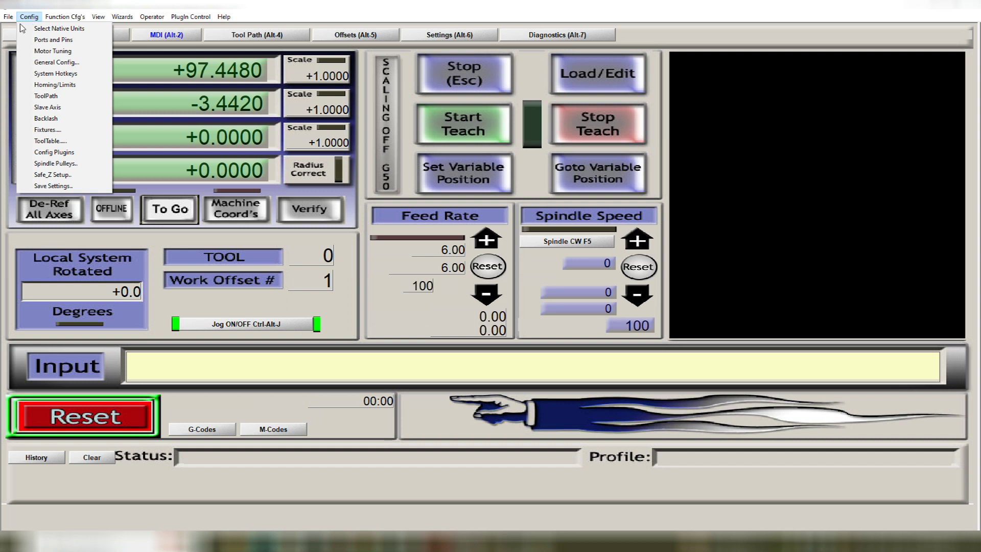
click(52, 29)
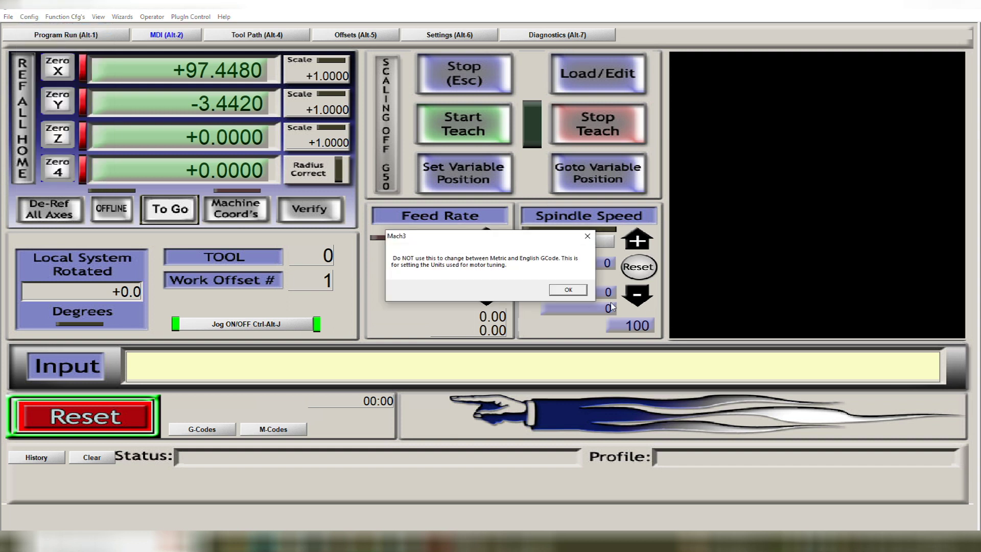
click(563, 290)
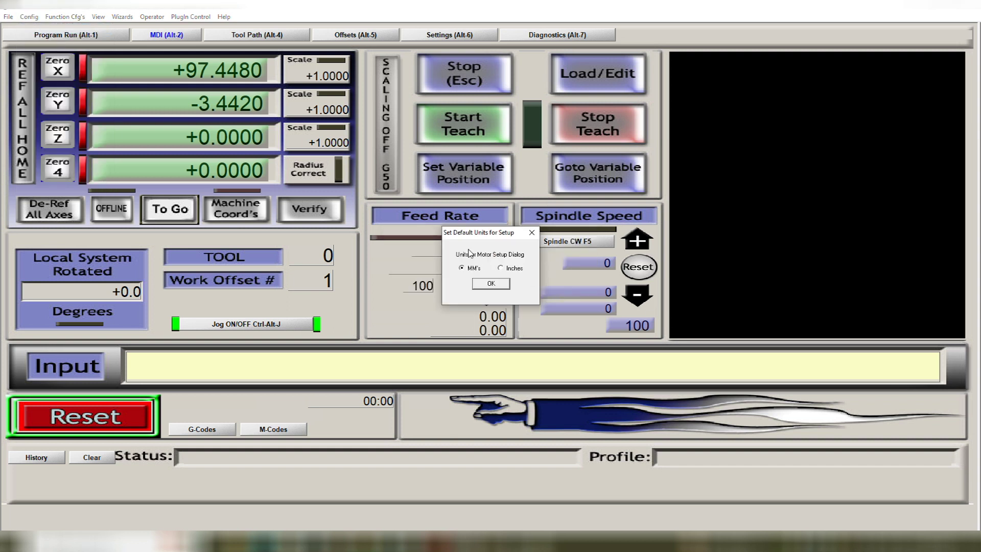
click(500, 285)
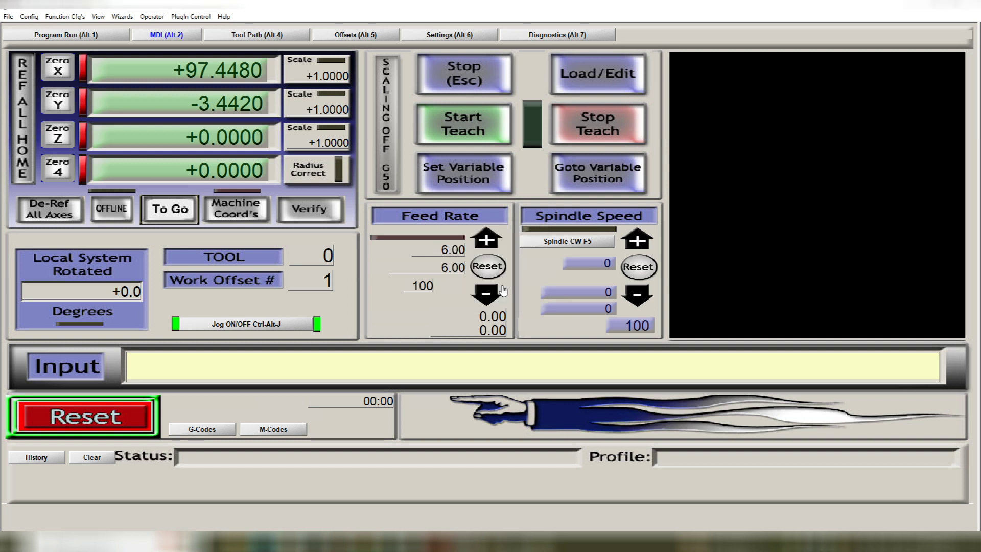
click(29, 16)
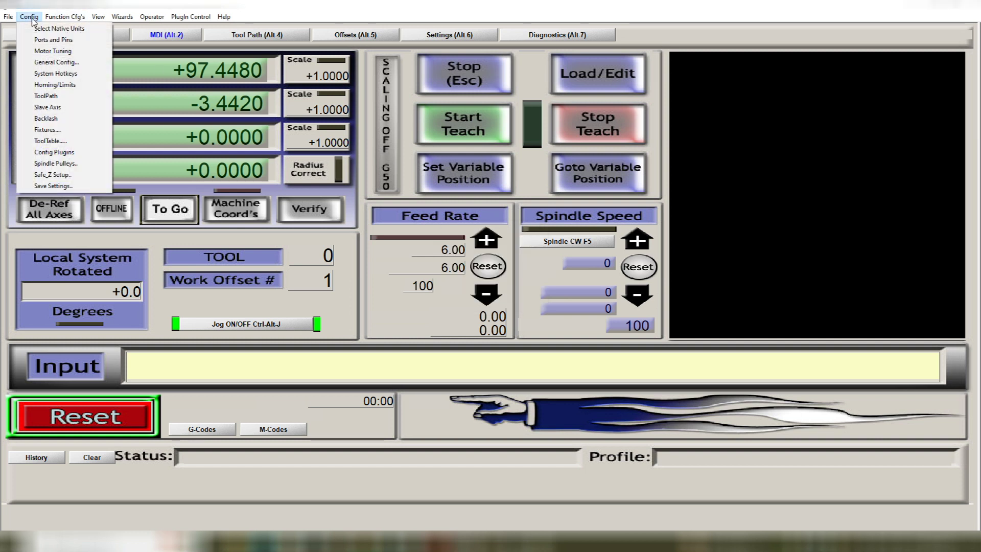
- Open Ports and Pins, showing port 1 at 0x378 at 25000Hz, and view Motor Outputs
click(46, 41)
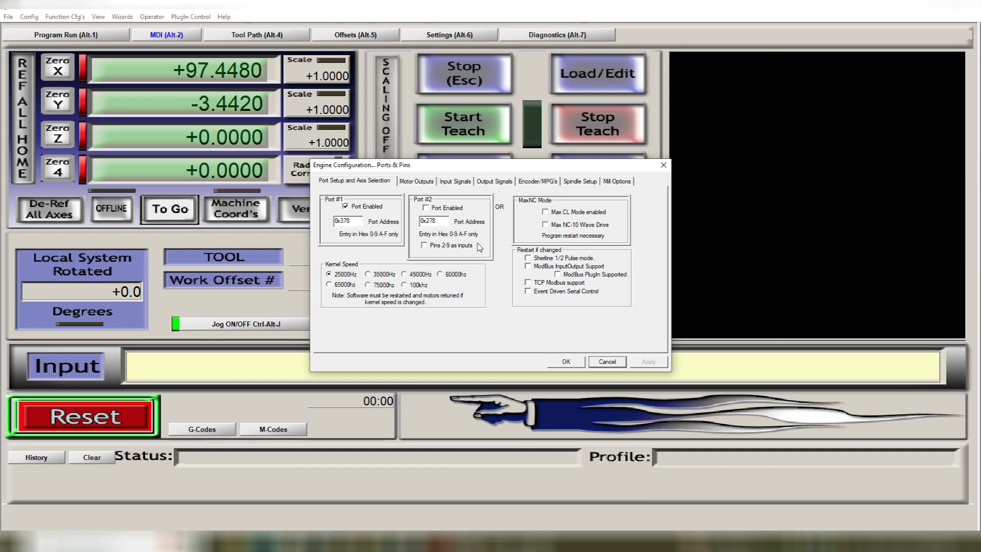
click(420, 183)
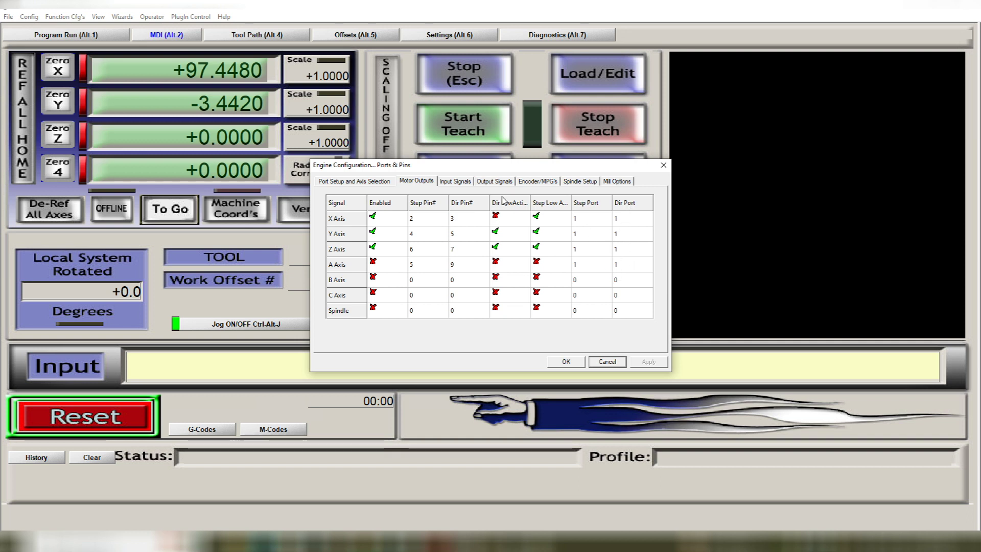
- Review the Input Signals table, then move on to the Output Signals assignments
click(452, 182)
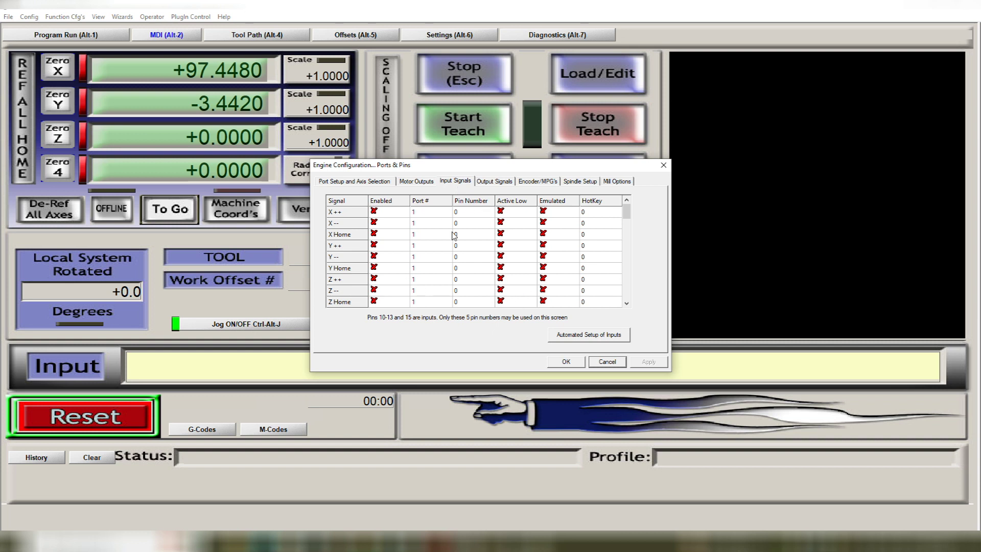
click(494, 183)
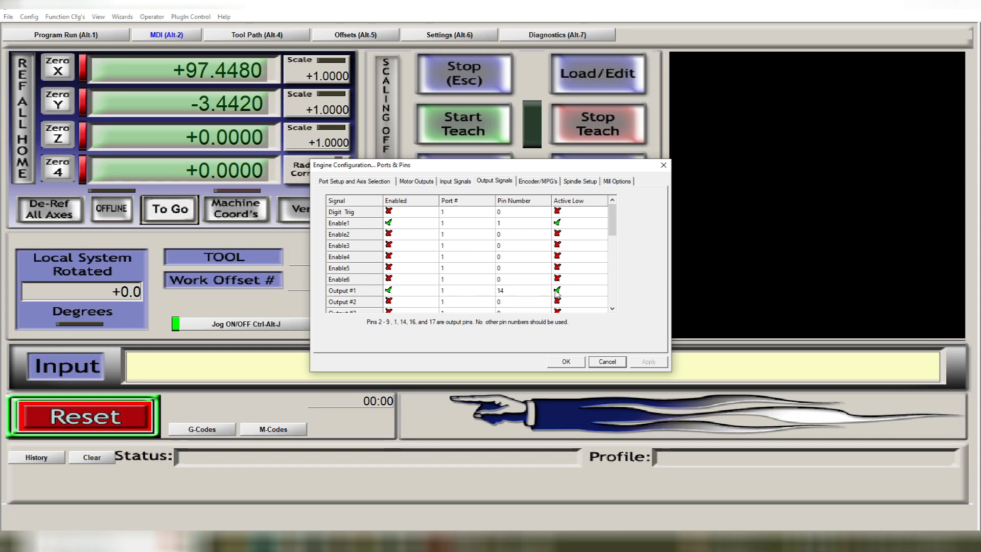
- Review the Output Signals, with Enable1 on pin 1 and Output #1 on pin 14
mouse_move(617, 219)
mouse_down()
mouse_move(621, 290)
mouse_move(622, 216)
mouse_up()
- Look over the disabled Encoder/MPG entries, then tick Disable Spindle Relays in Spindle Setup
click(537, 182)
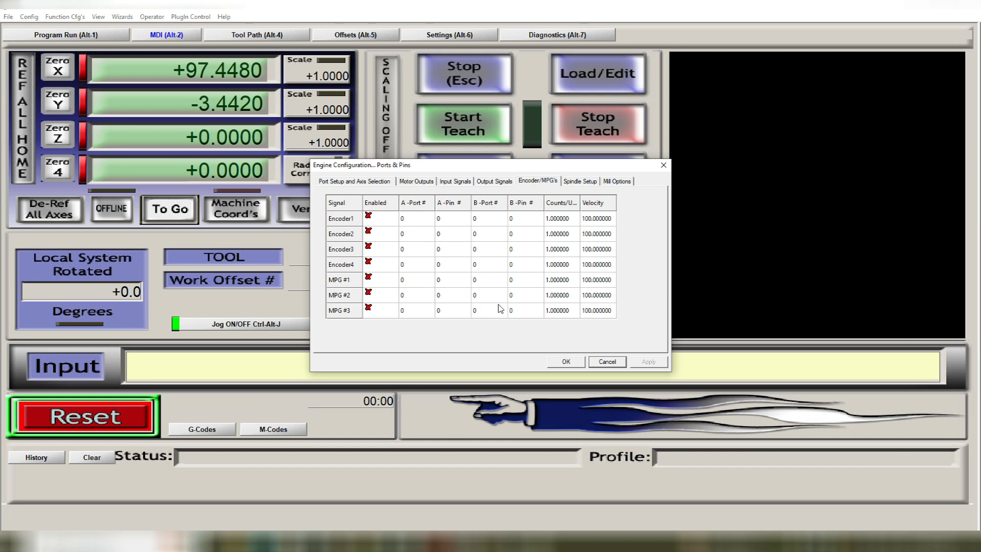
click(581, 185)
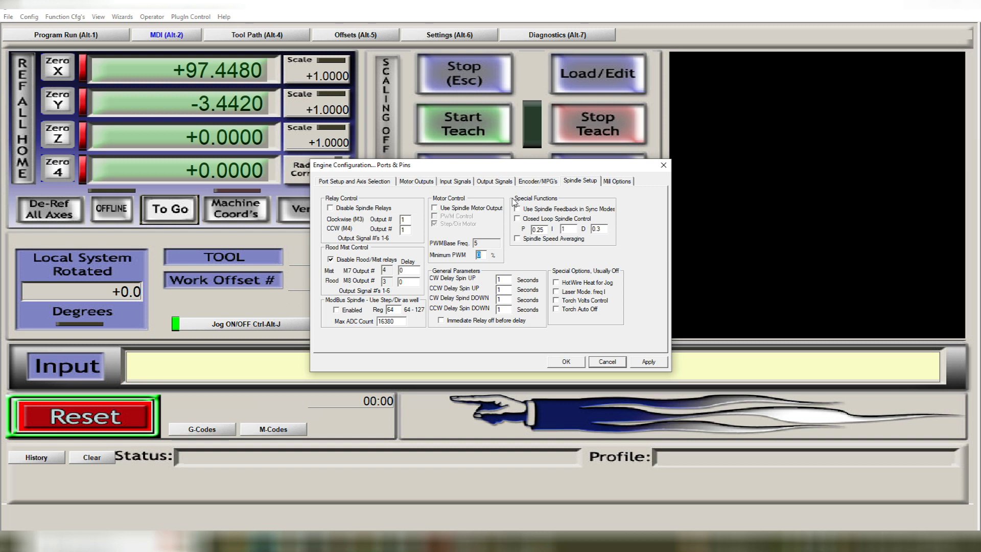
click(330, 208)
- Review Mill Options (G73 Pullback 0.1) and accept the Ports and Pins configuration
click(618, 182)
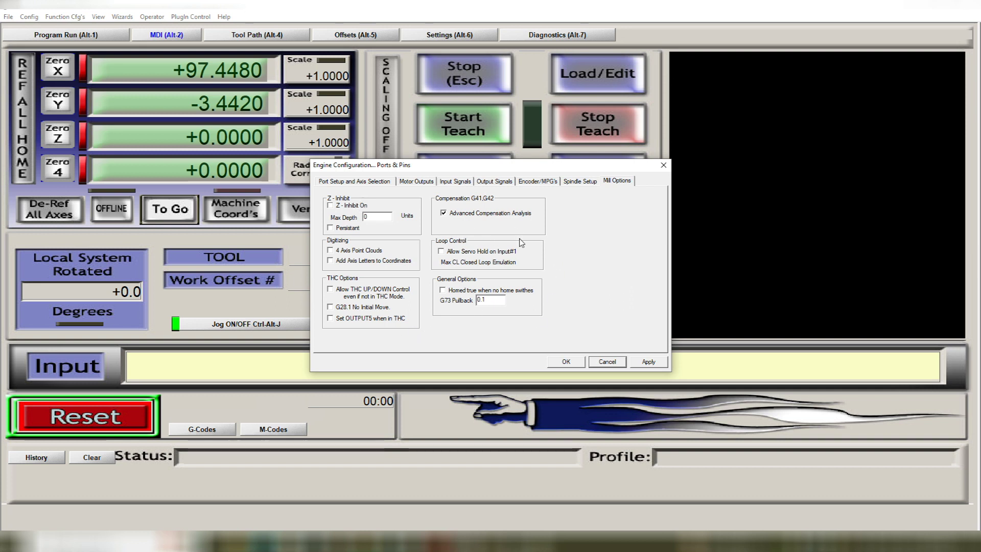
click(573, 361)
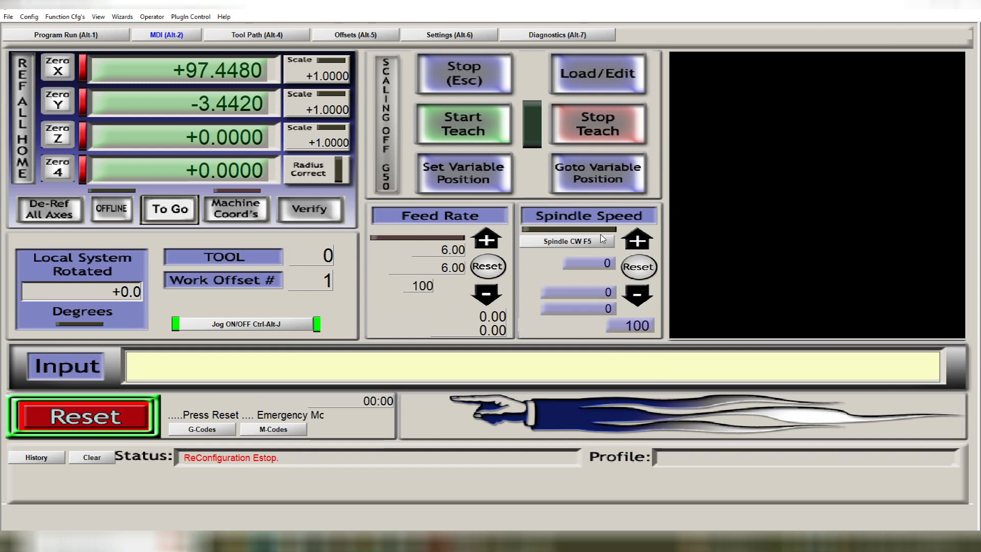
- Open Motor Tuning and Setup and step through the X, Y and Z axis profiles
click(29, 16)
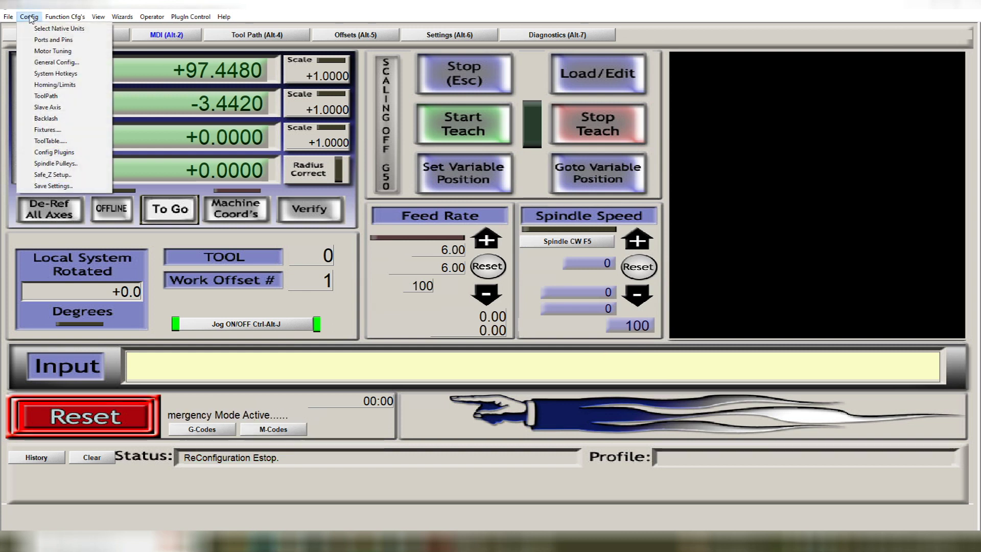
click(56, 51)
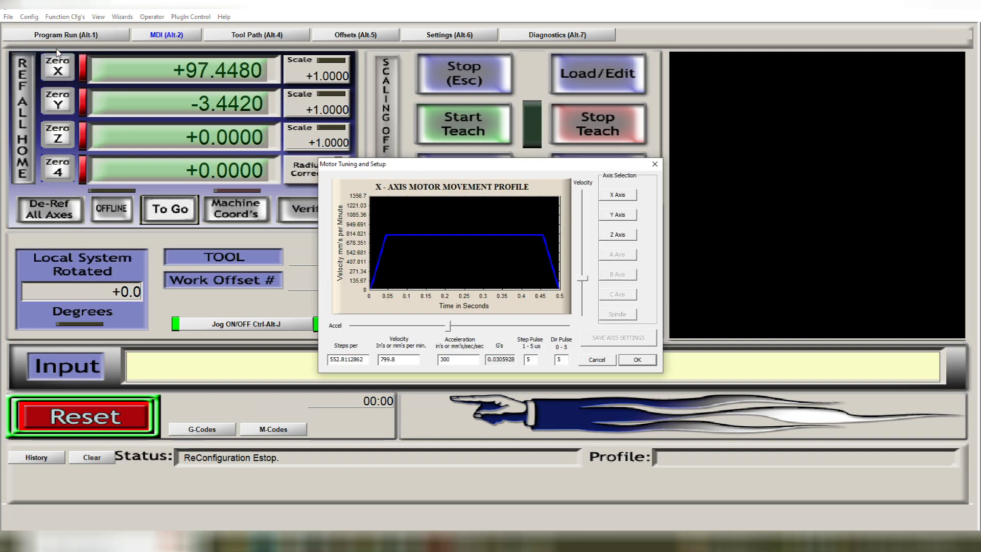
click(618, 195)
click(619, 215)
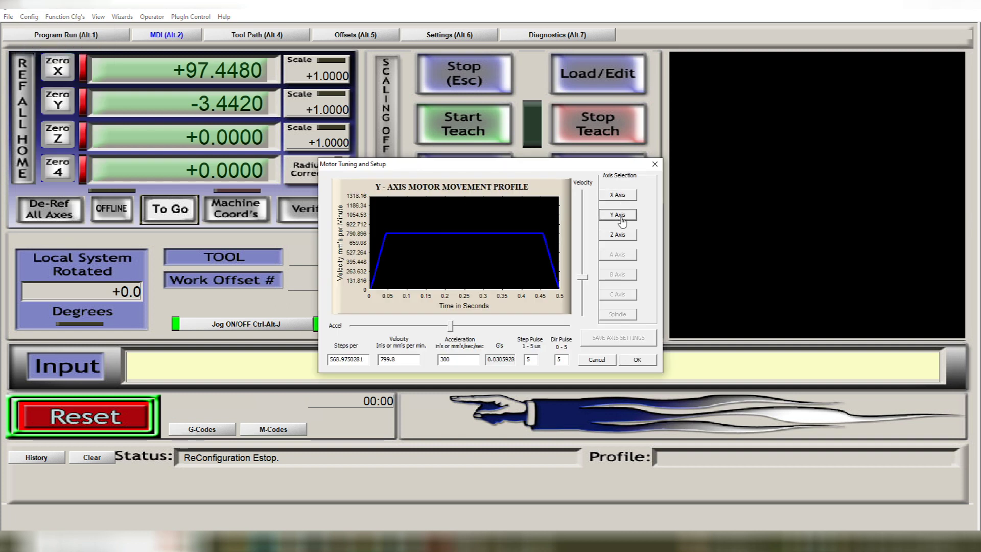
click(620, 236)
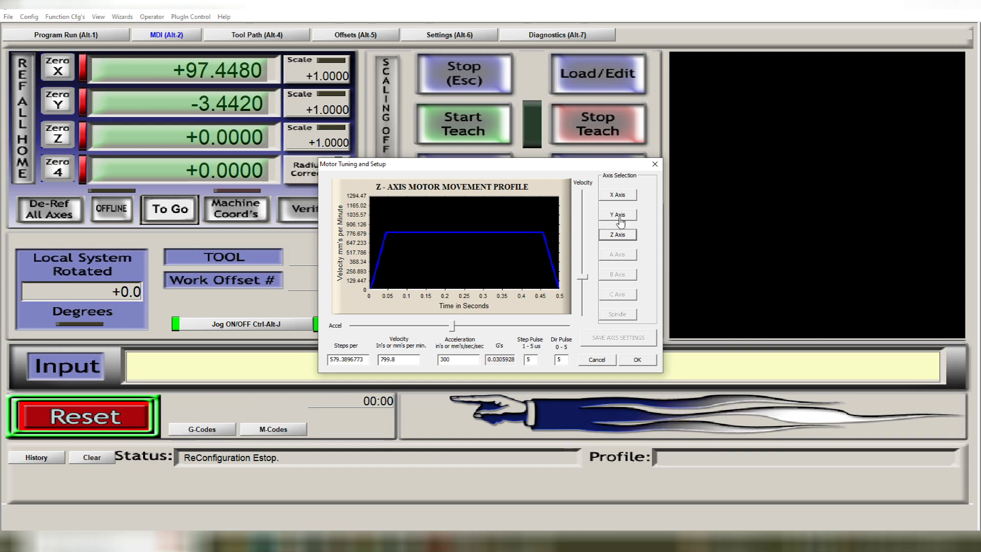
- Compare X, Y and Z steps-per values again, ending on Z at 579.3896773 steps
click(618, 195)
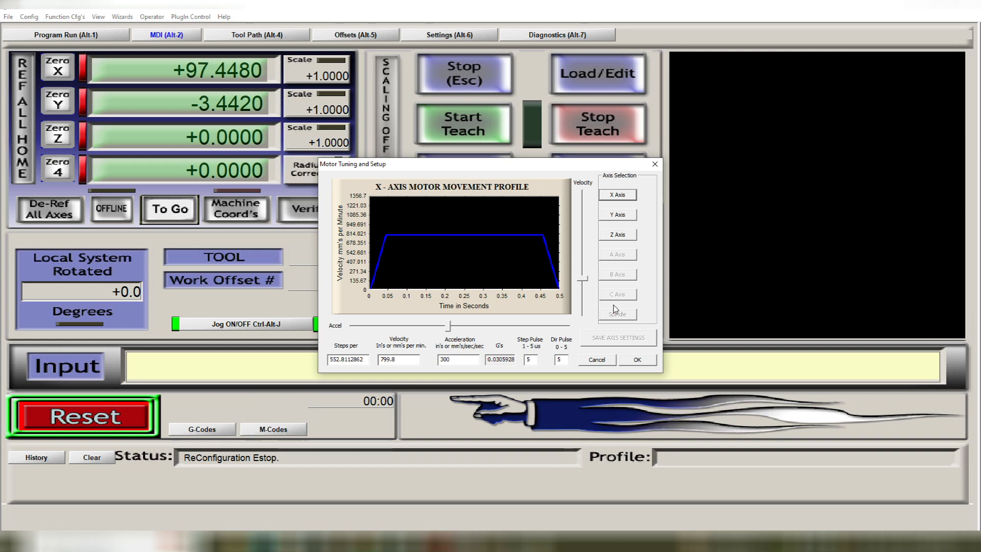
click(623, 214)
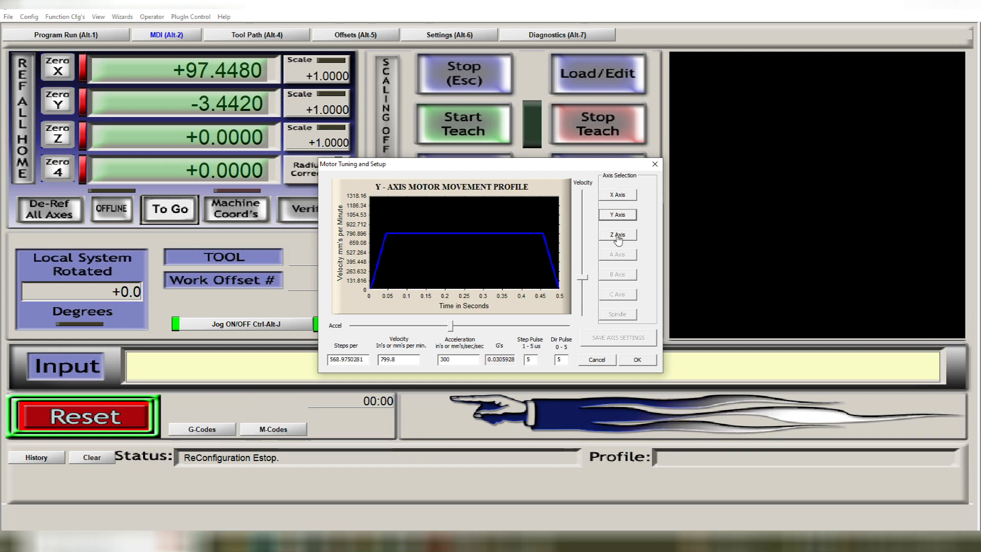
click(617, 236)
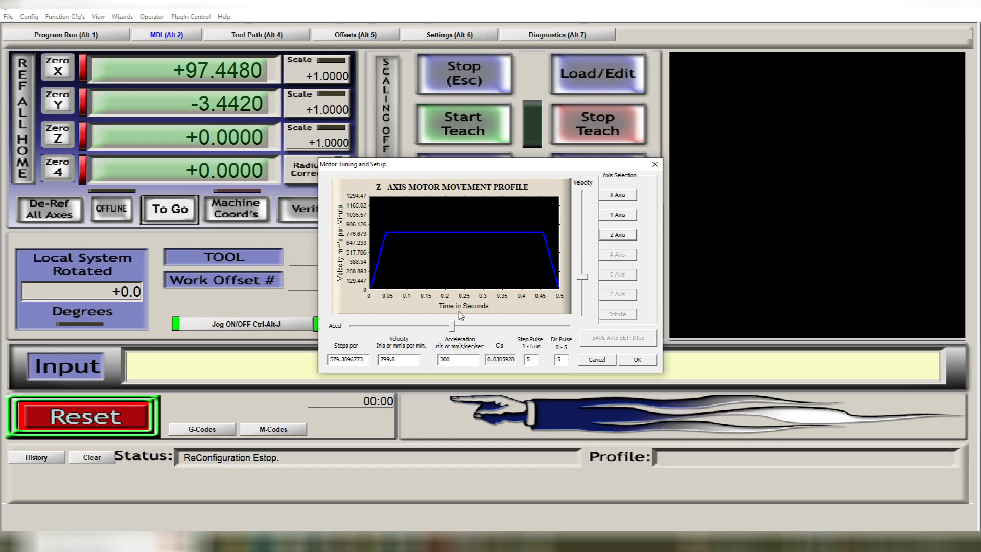
click(615, 197)
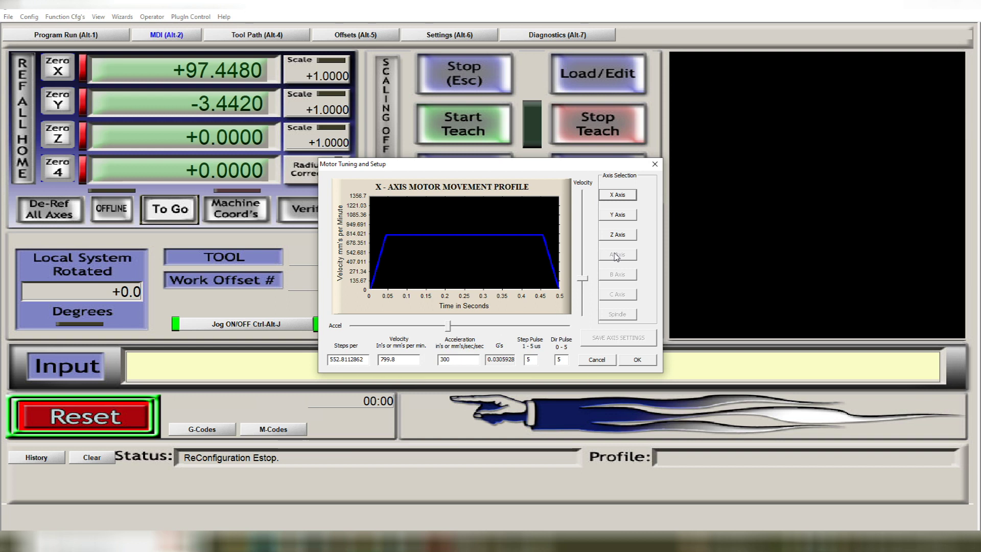
click(617, 215)
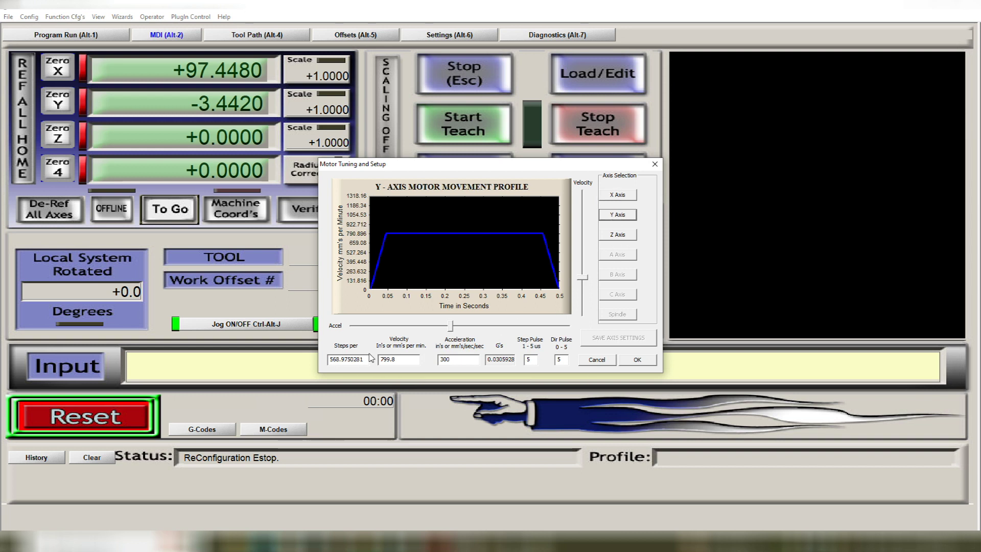
click(630, 235)
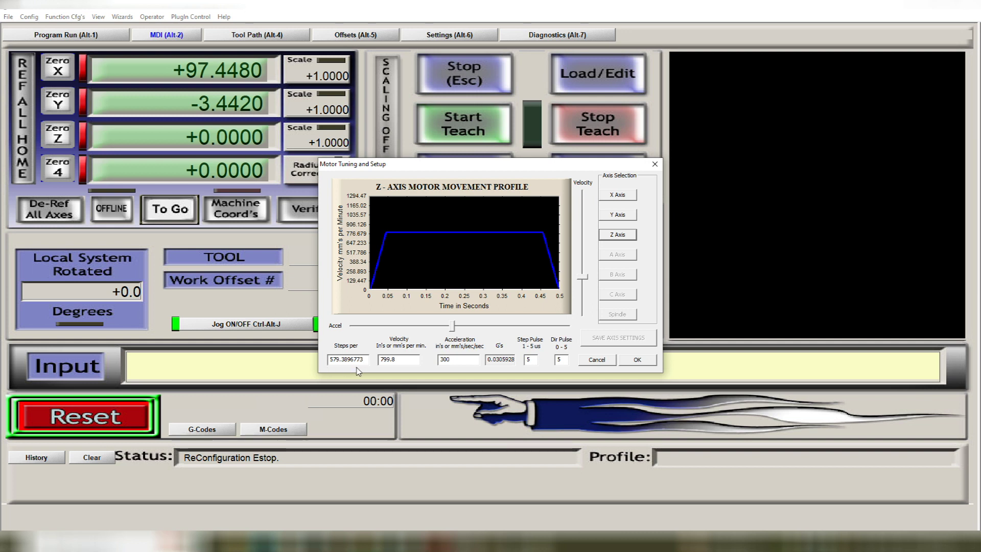
- Accept the motor tuning, then start X-axis steps-per-unit calibration with a 50 mm test move
click(636, 360)
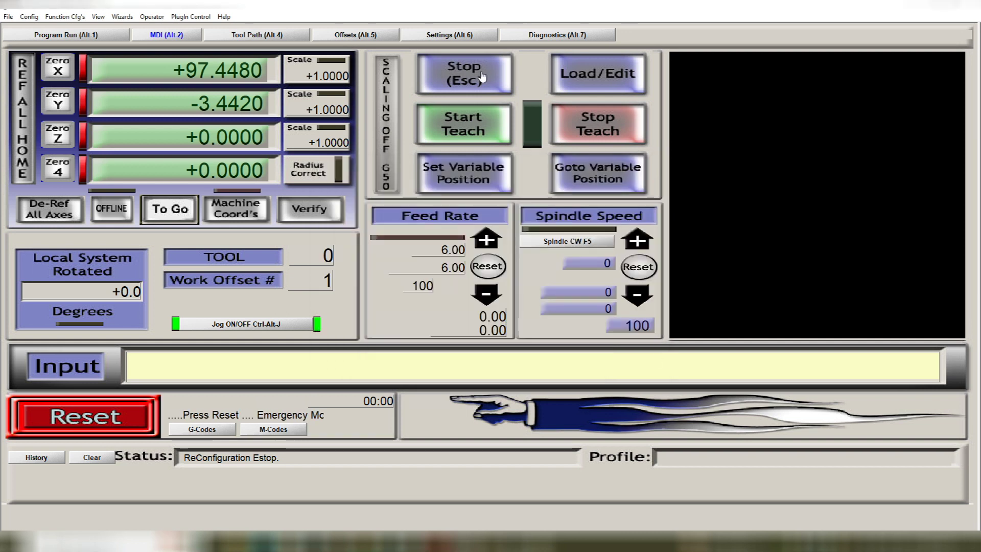
click(438, 35)
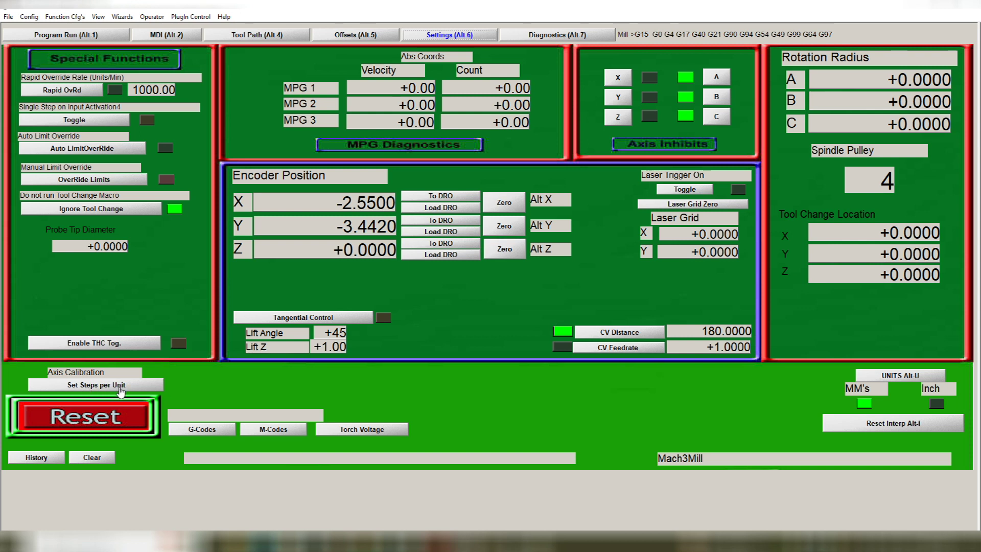
click(120, 389)
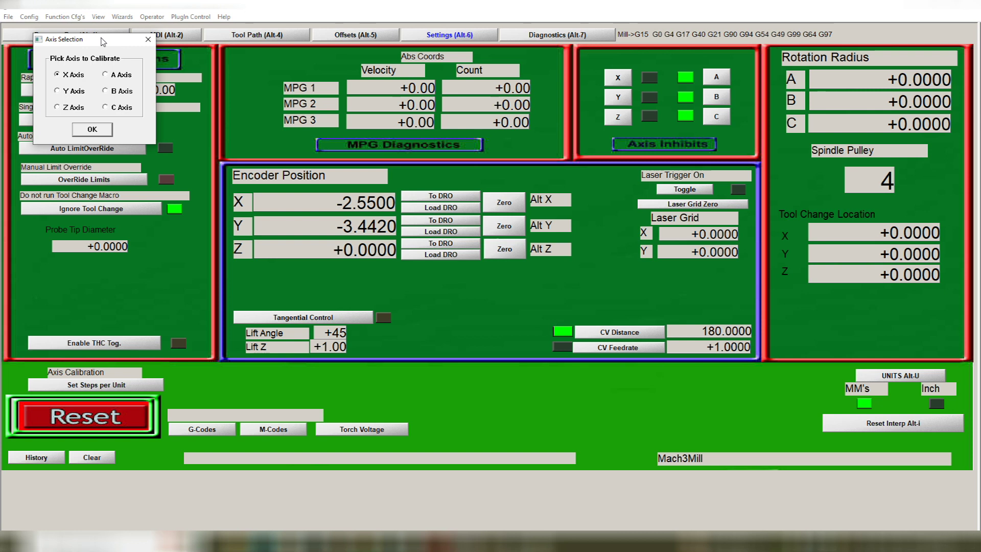
drag(101, 38, 447, 201)
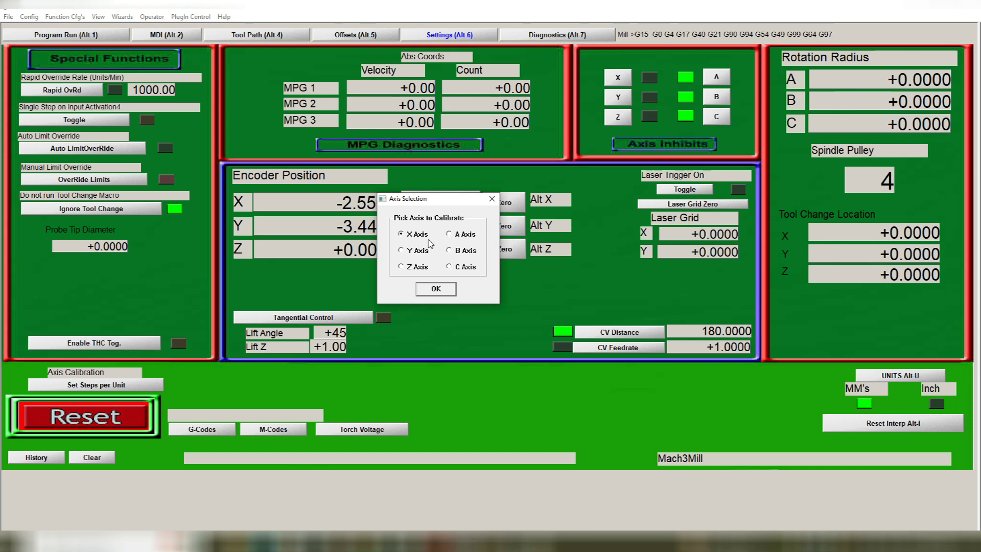
click(432, 290)
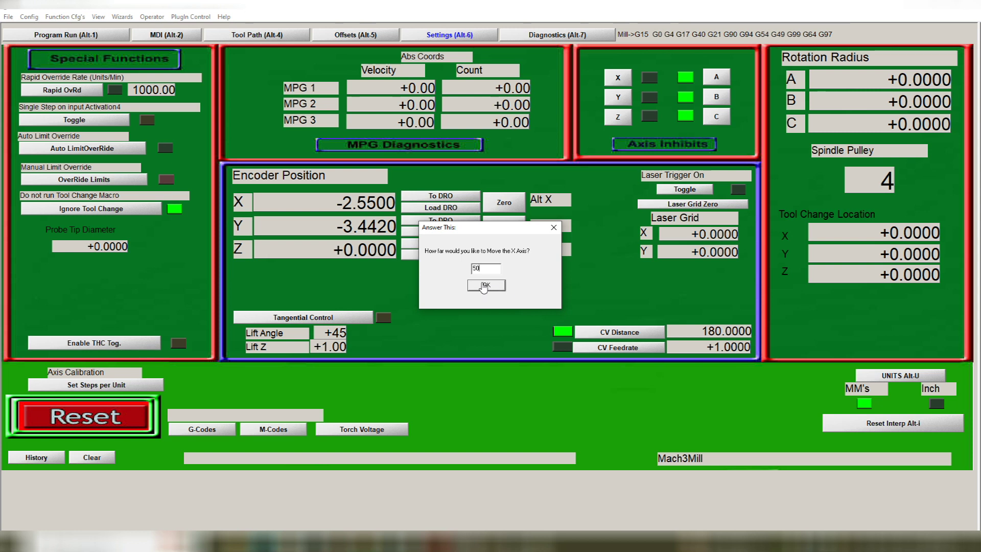
click(485, 285)
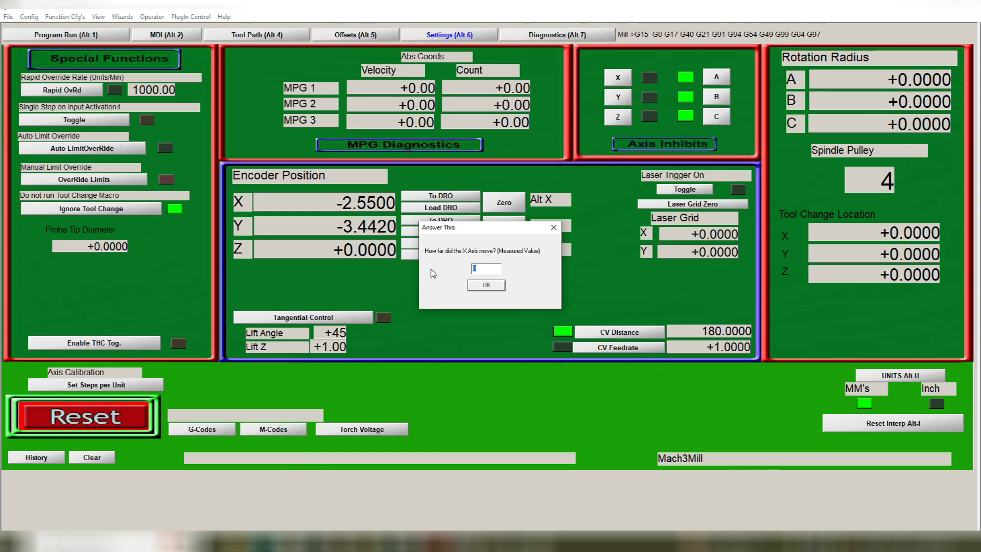
- Enter 5 as the measured X travel and decline the proposed 552.8112862 steps per unit
text(5)
click(486, 286)
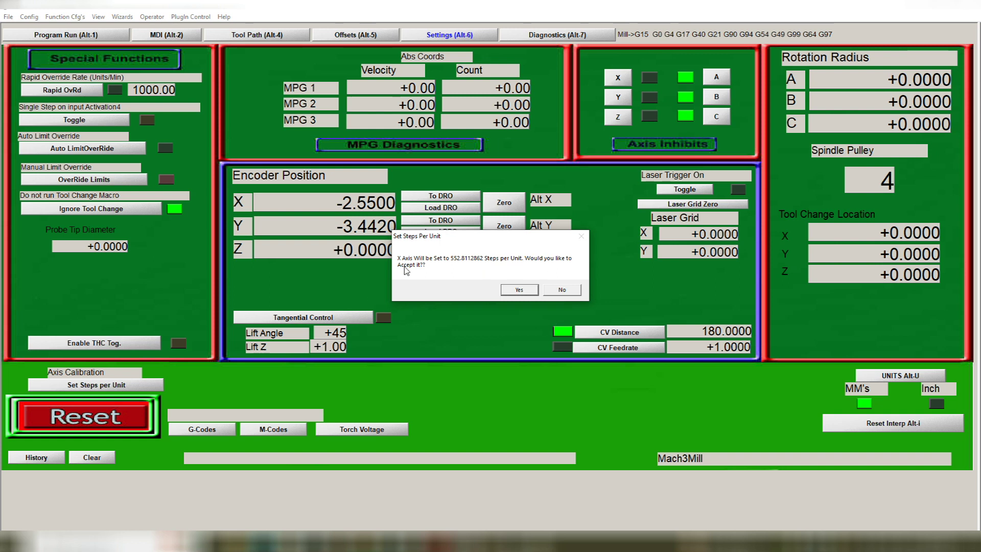
click(562, 291)
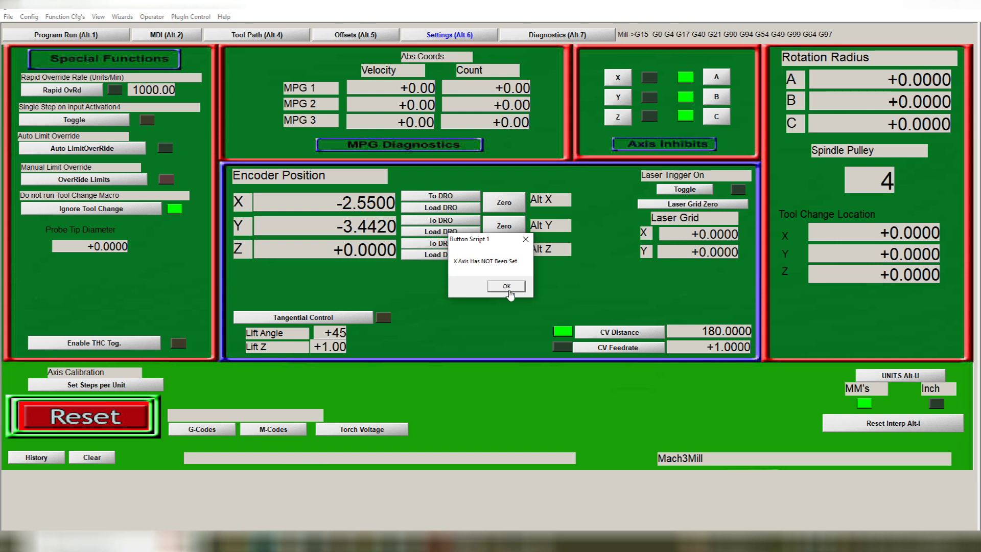
click(507, 287)
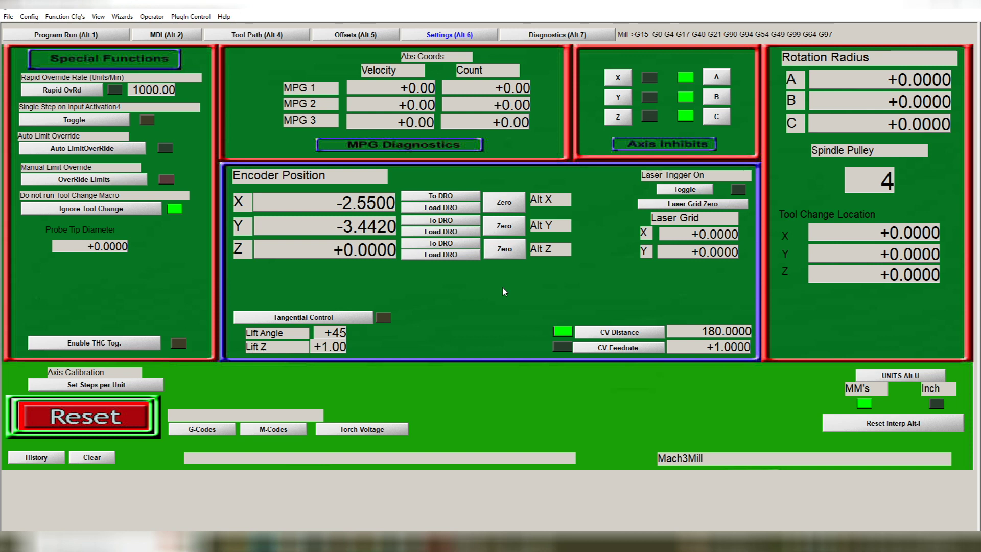
click(30, 16)
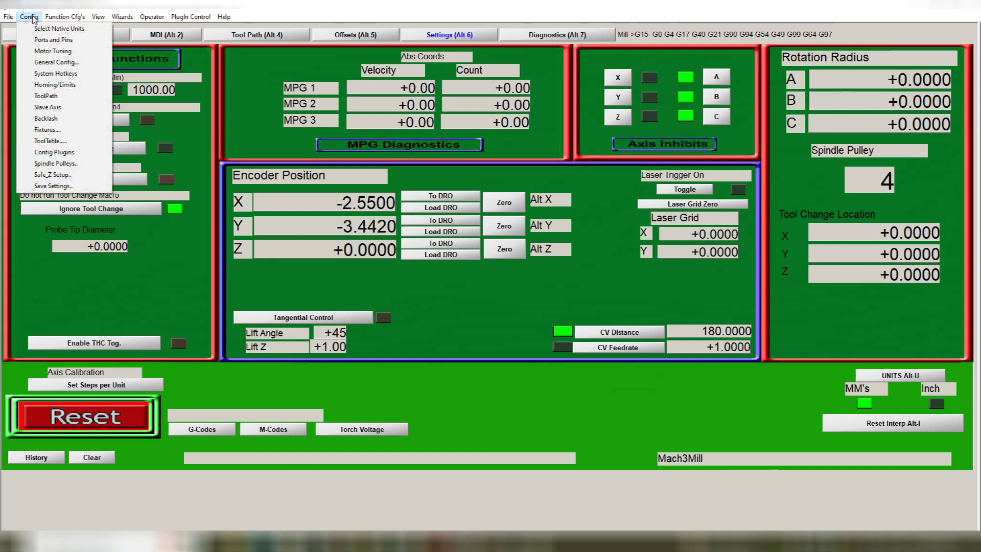
click(52, 51)
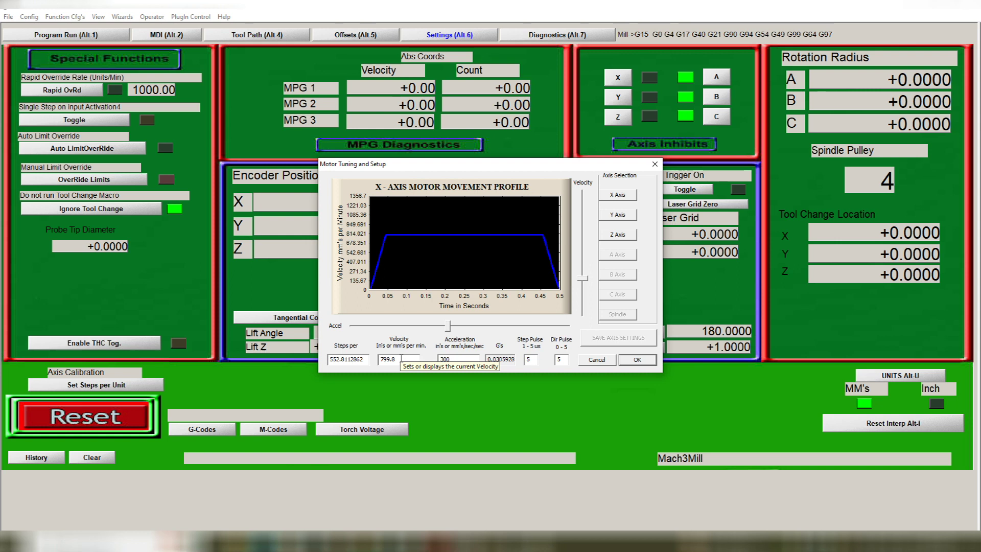
click(611, 237)
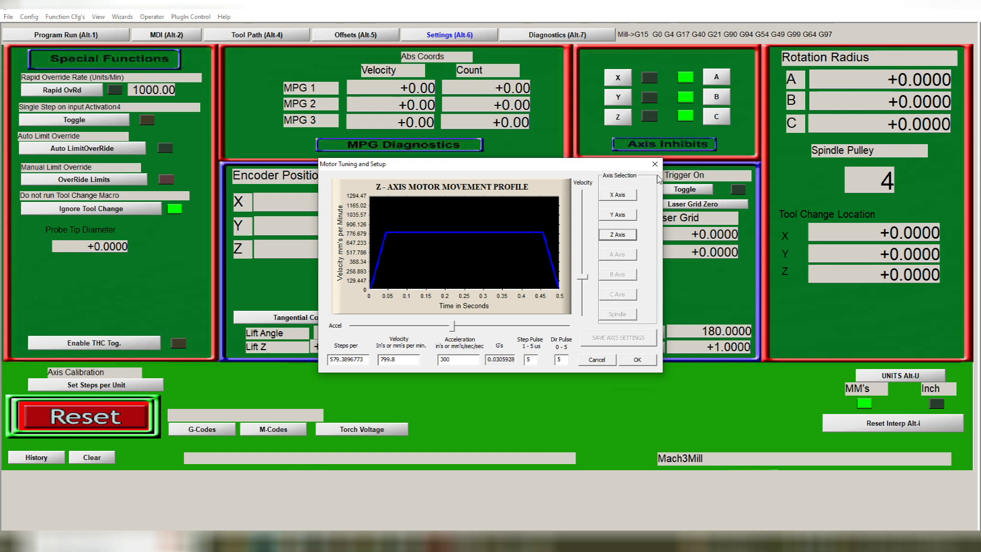
click(638, 360)
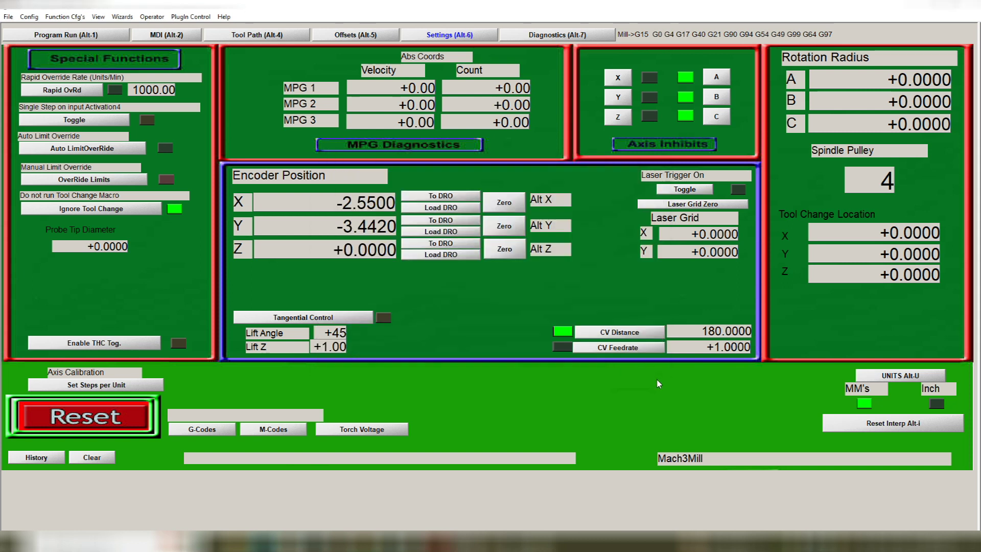
click(31, 21)
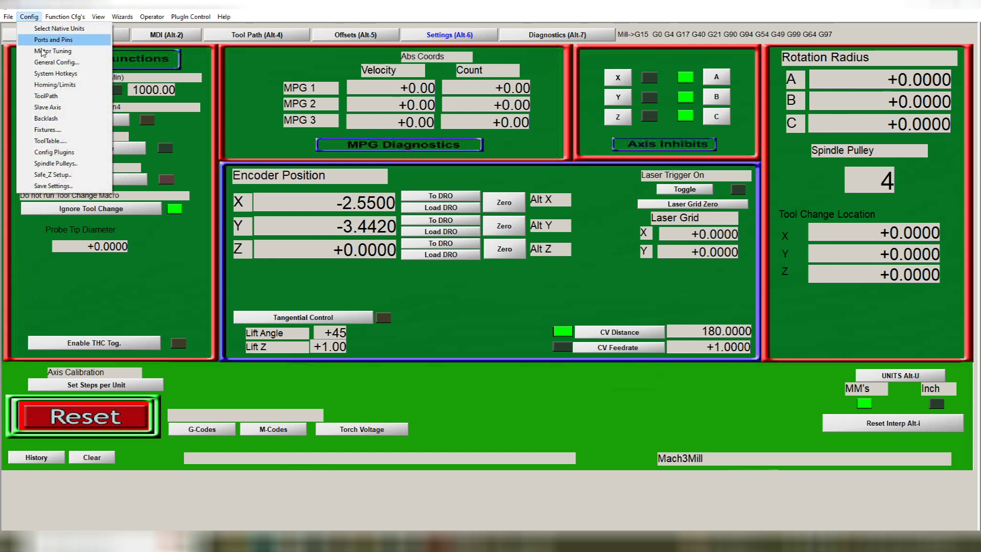
- Review General Logic Configuration, with Debounce Interval and Index Debounce at 0, then close it with OK
click(50, 63)
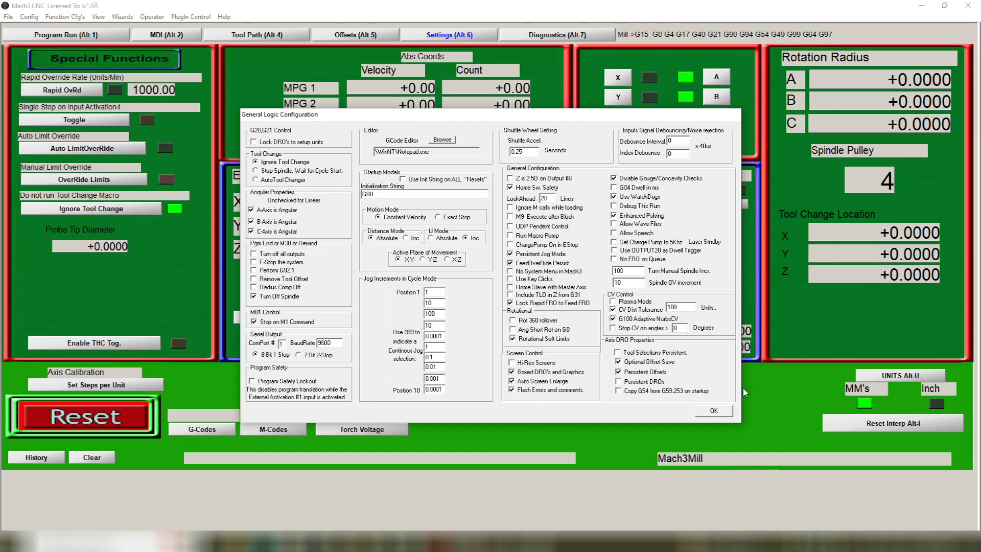
click(713, 410)
click(65, 16)
- Check the Settings page showing X -2.5500, Y -3.4420, Z +0.0000 and CV Distance 180.0000
mouse_move(97, 16)
mouse_move(199, 21)
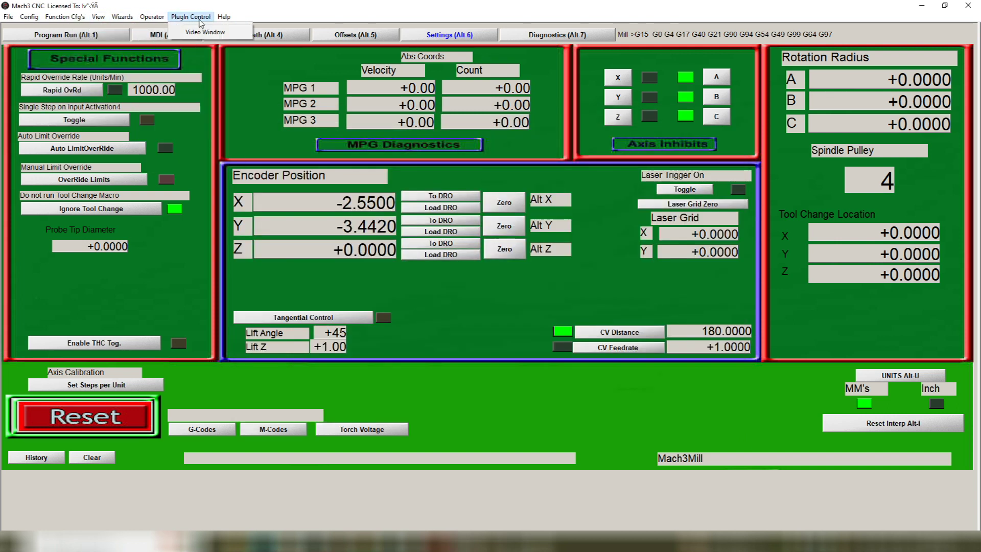